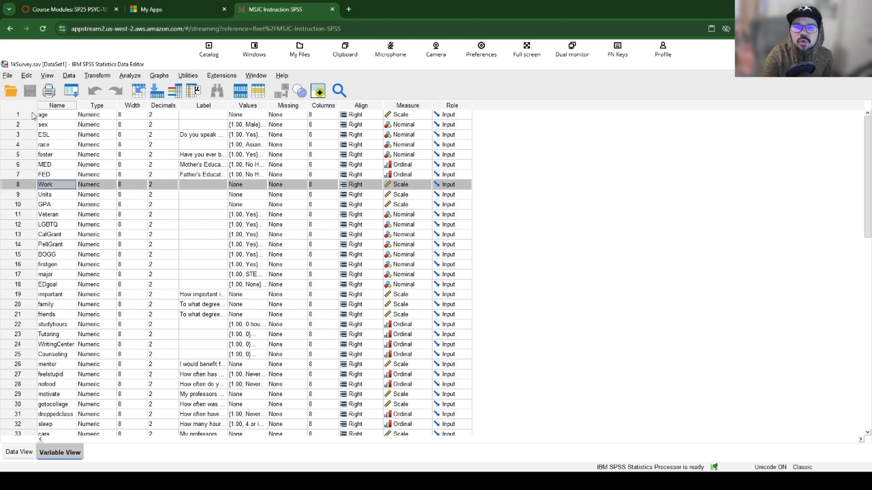
{"action": "left_click", "coordinate": [415, 127]}
{"action": "left_click", "coordinate": [566, 164]}
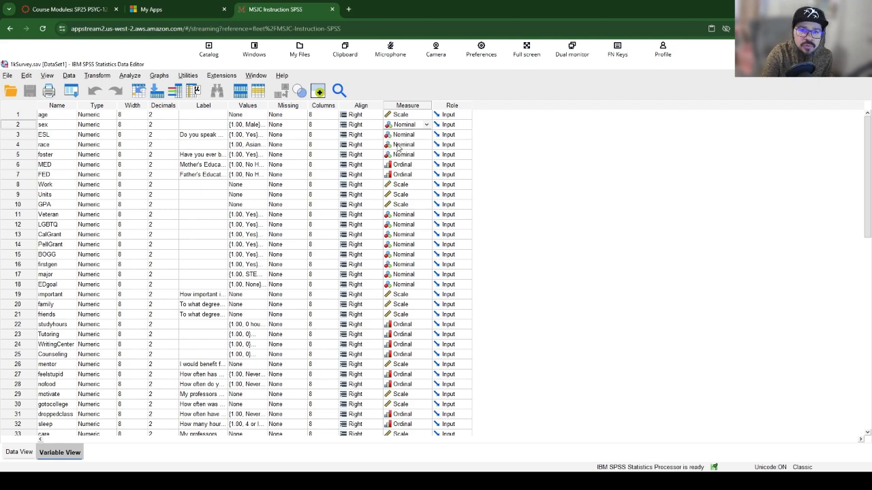
{"action": "left_click", "coordinate": [23, 116]}
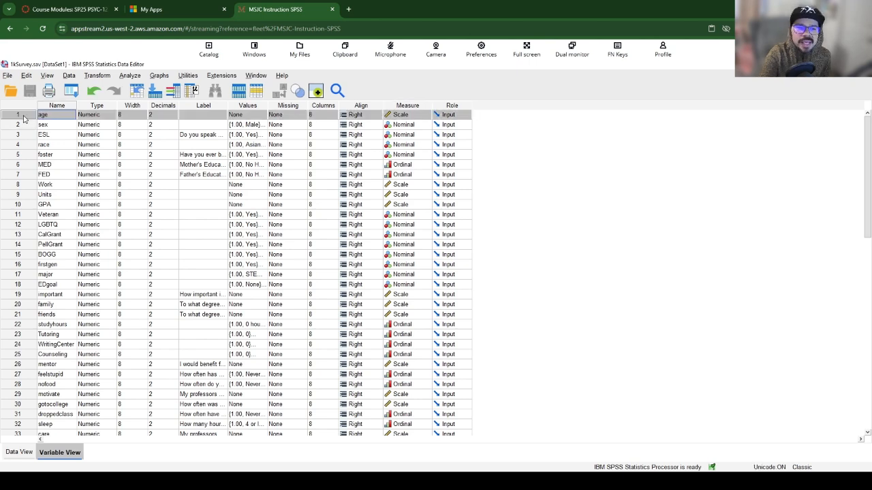
{"action": "left_click", "coordinate": [23, 184]}
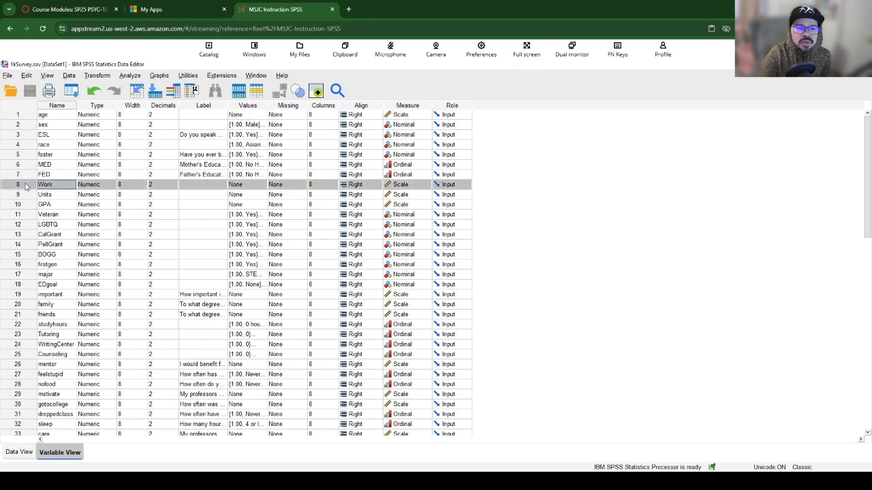
Set up a Frequencies analysis with age and Work as the variables
{"action": "left_click", "coordinate": [136, 76]}
{"action": "mouse_move", "coordinate": [158, 75]}
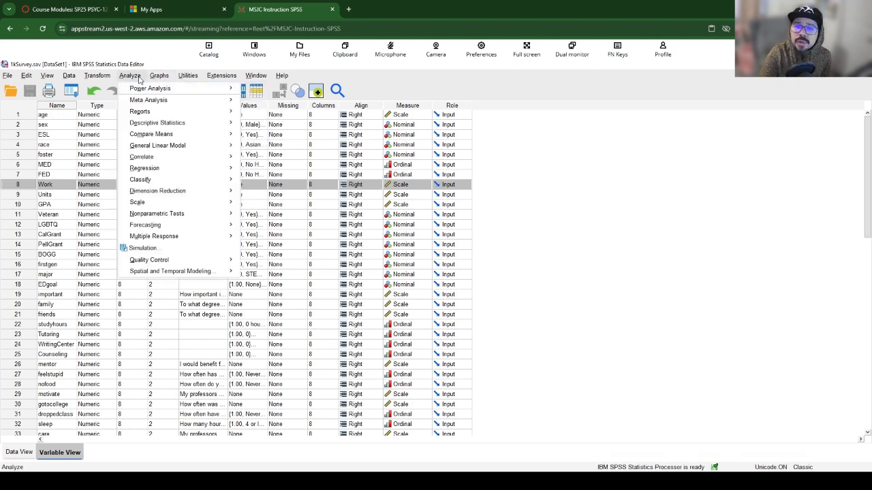
{"action": "mouse_move", "coordinate": [158, 124]}
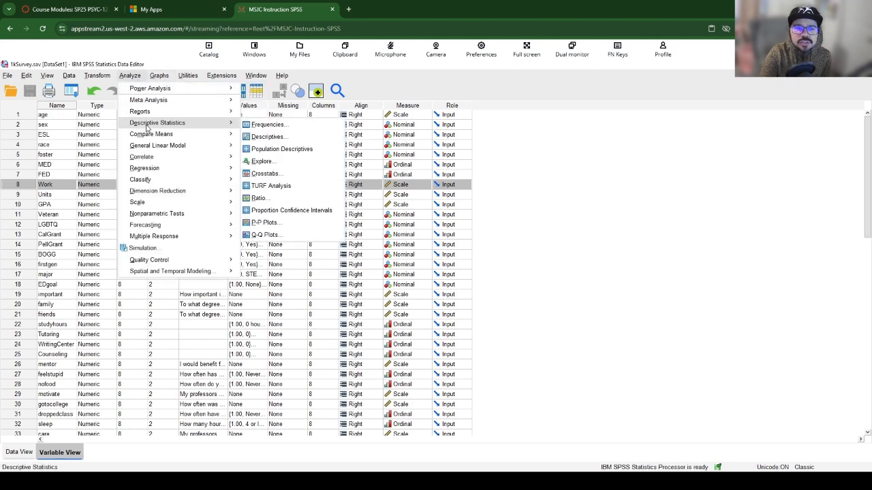
{"action": "left_click", "coordinate": [261, 126]}
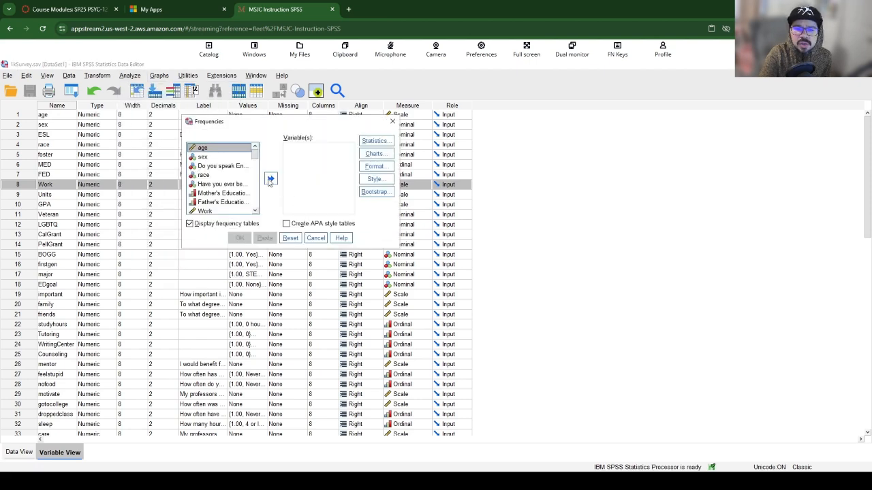
{"action": "left_click", "coordinate": [271, 179]}
{"action": "left_click", "coordinate": [227, 202]}
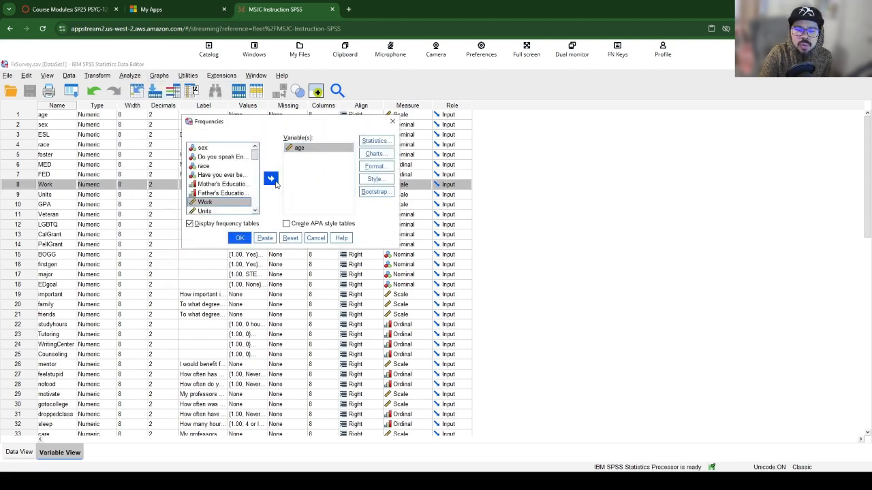
{"action": "left_click", "coordinate": [271, 179]}
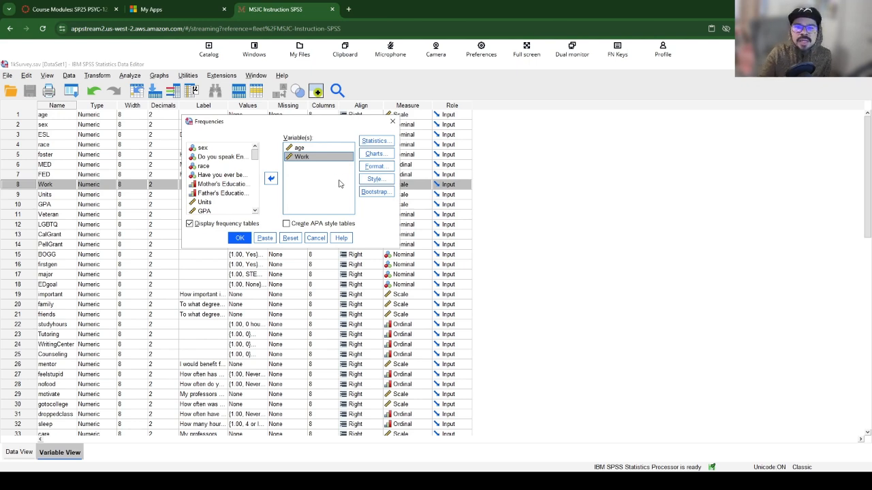
Request the mean, median, mode, standard deviation and variance for the Frequencies analysis and run it
{"action": "left_click", "coordinate": [383, 145]}
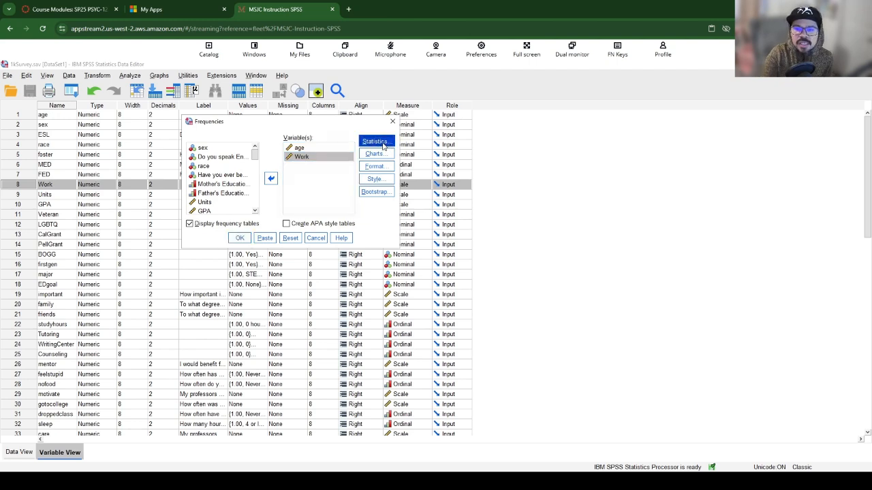
{"action": "left_click", "coordinate": [316, 121]}
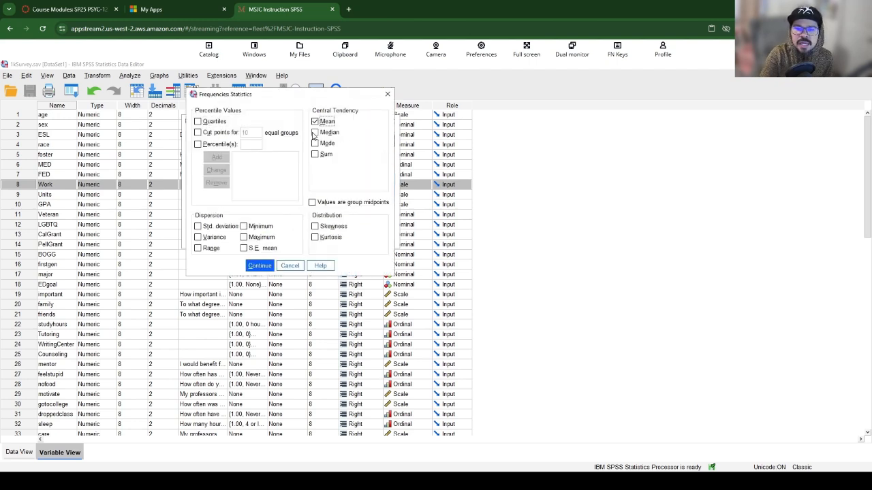
{"action": "left_click", "coordinate": [315, 133]}
{"action": "left_click", "coordinate": [315, 143]}
{"action": "left_click", "coordinate": [197, 226]}
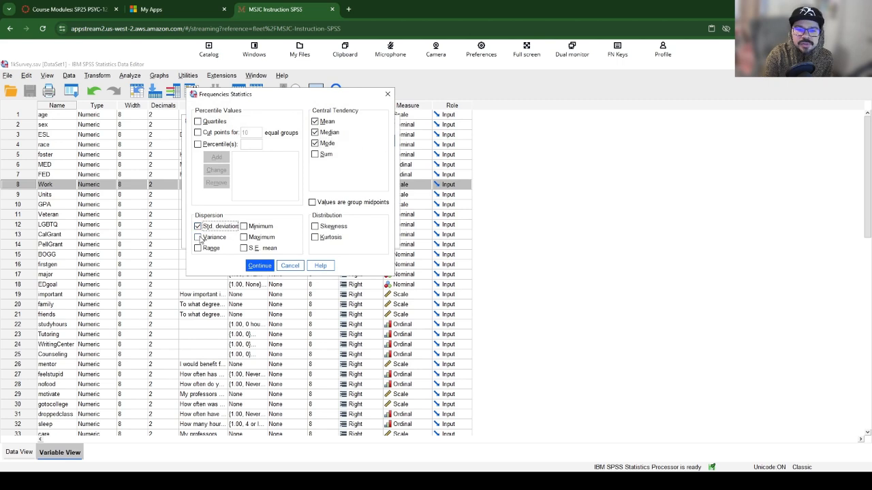
{"action": "left_click", "coordinate": [258, 266]}
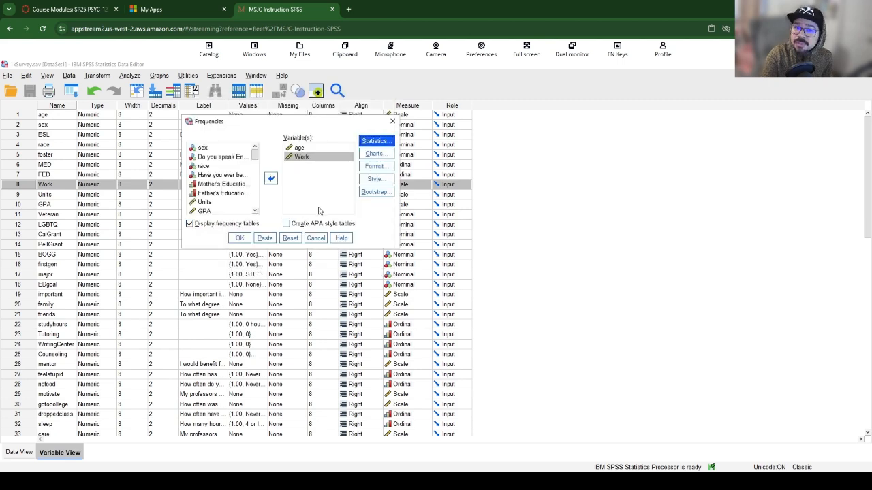
{"action": "left_click", "coordinate": [239, 238]}
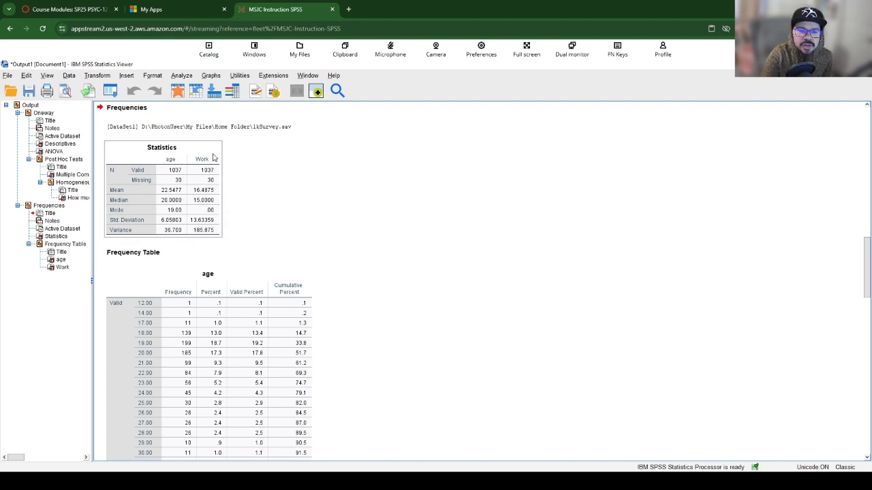
Examine the frequency tables for age and Work in the output, from the lowest to the highest values
{"action": "scroll", "coordinate": [442, 383], "scroll_direction": "down", "scroll_amount": 2}
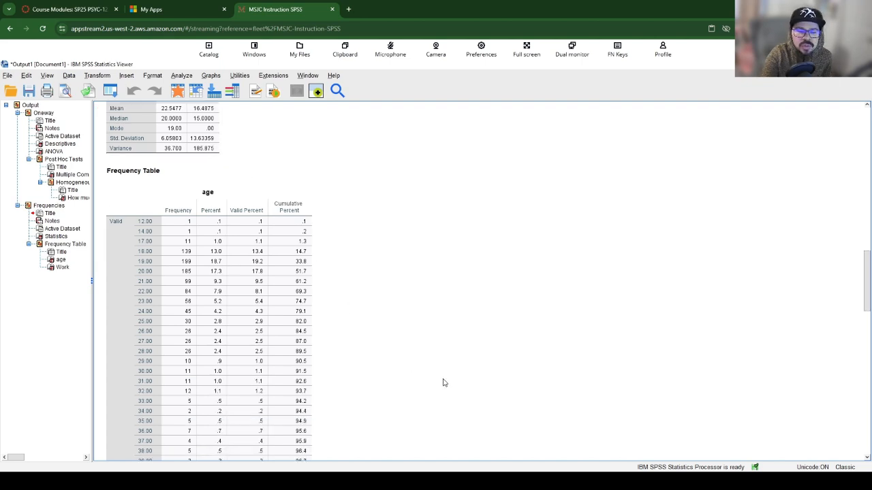
{"action": "scroll", "coordinate": [256, 244], "scroll_direction": "down", "scroll_amount": 1}
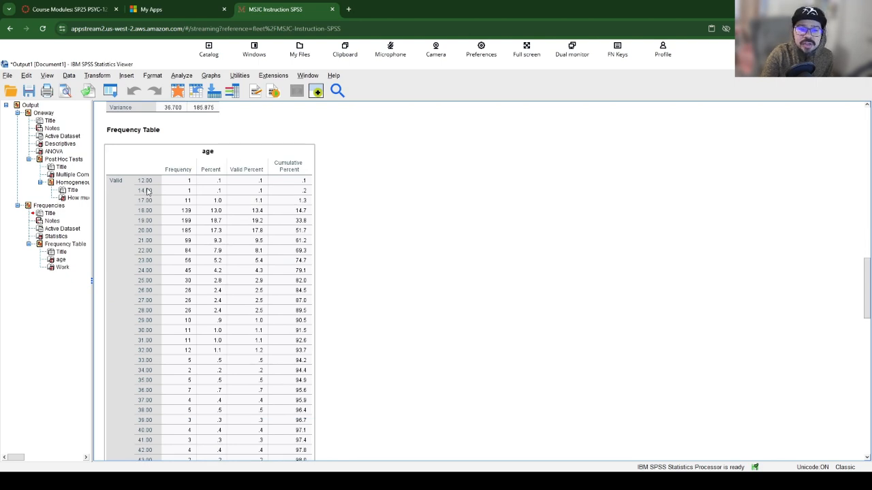
{"action": "scroll", "coordinate": [143, 181], "scroll_direction": "down", "scroll_amount": 5}
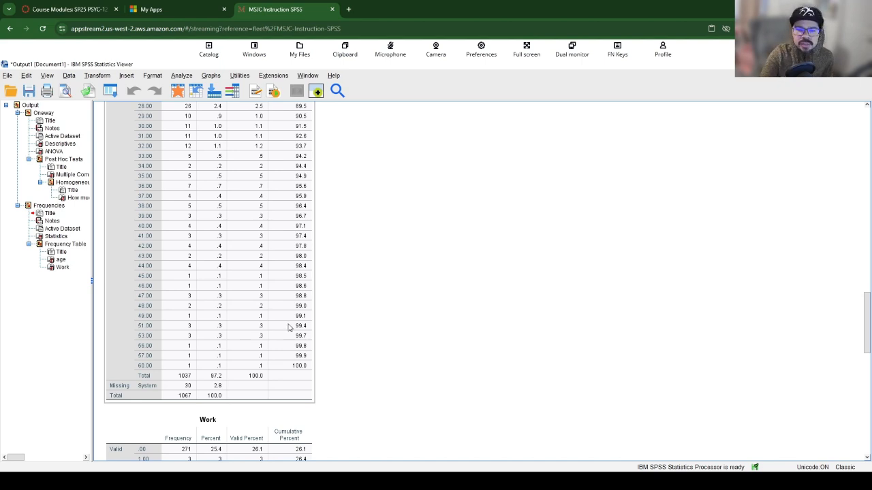
{"action": "scroll", "coordinate": [291, 320], "scroll_direction": "down", "scroll_amount": 4}
{"action": "scroll", "coordinate": [215, 287], "scroll_direction": "down", "scroll_amount": 2}
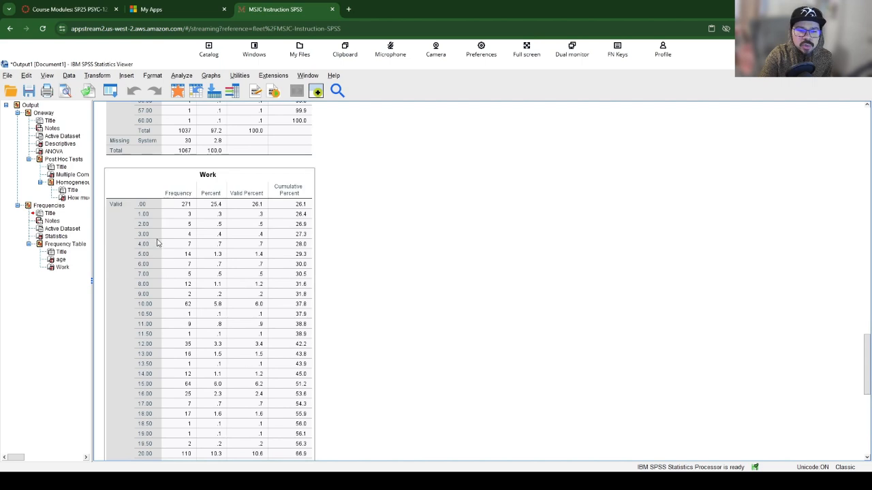
{"action": "scroll", "coordinate": [158, 214], "scroll_direction": "down", "scroll_amount": 8}
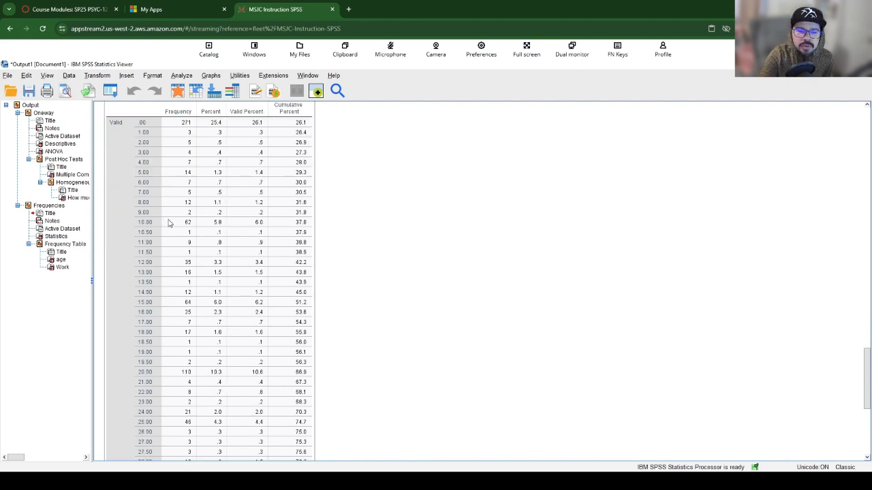
{"action": "scroll", "coordinate": [194, 411], "scroll_direction": "down", "scroll_amount": 1}
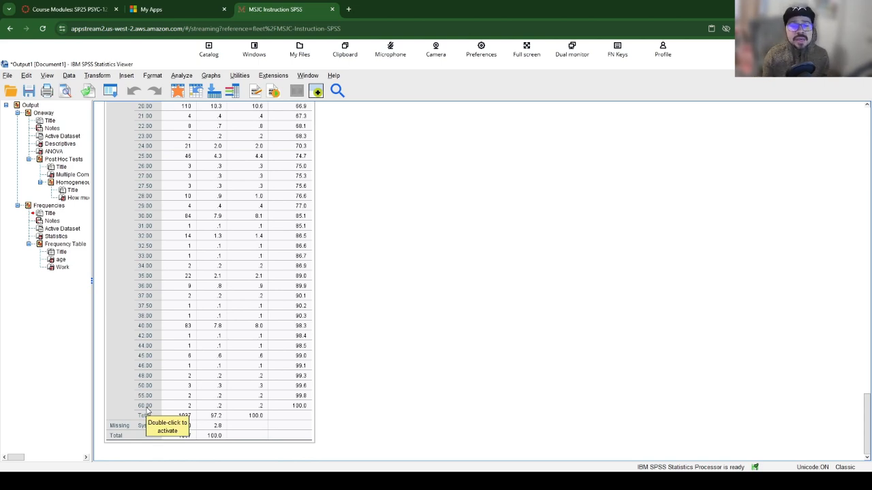
{"action": "left_click", "coordinate": [421, 289]}
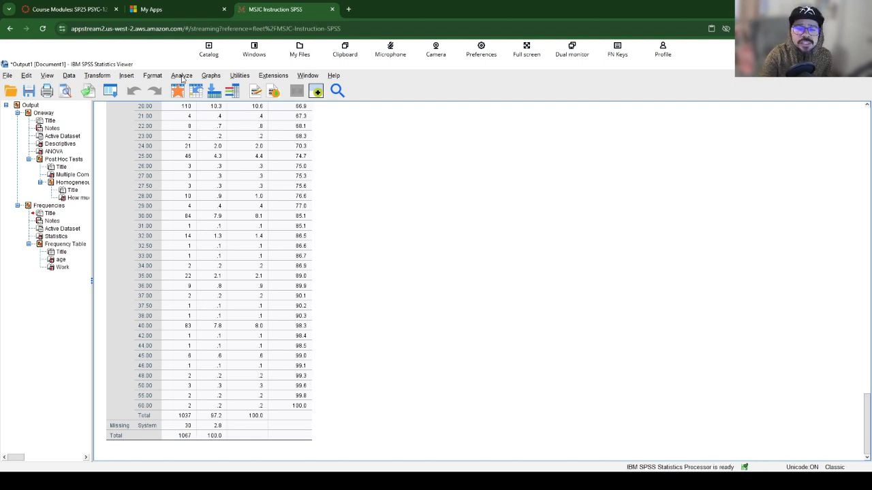
Set up a Bivariate Correlations analysis with age and Work as the variables
{"action": "left_click", "coordinate": [182, 76]}
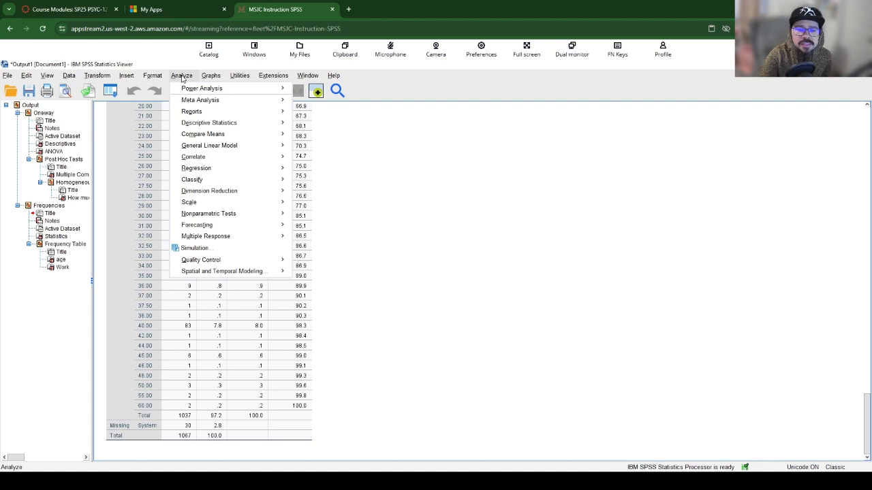
{"action": "mouse_move", "coordinate": [236, 161]}
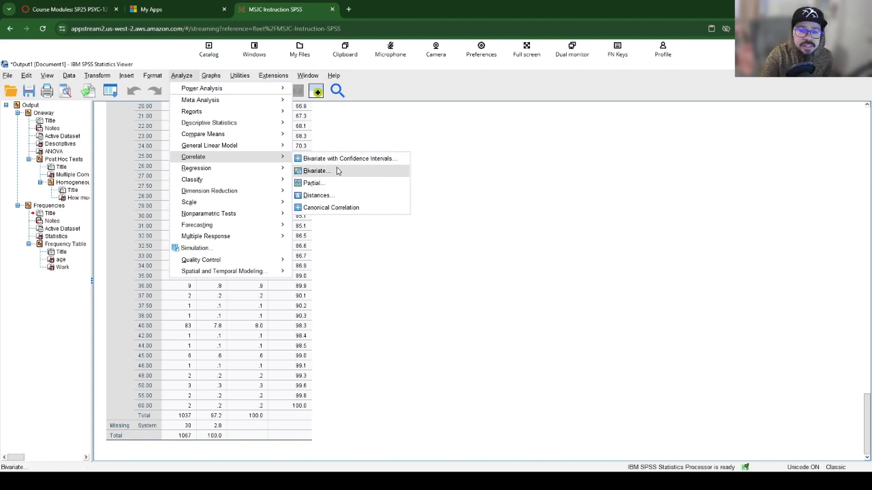
{"action": "left_click", "coordinate": [380, 173]}
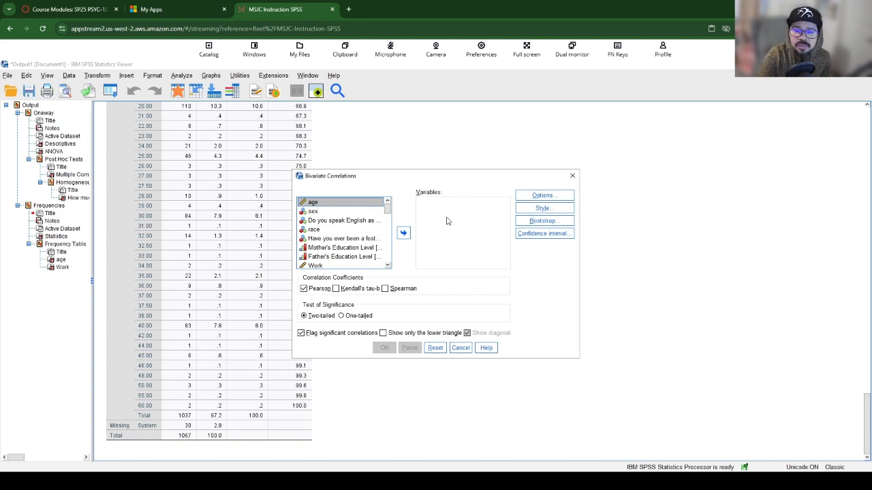
{"action": "left_click", "coordinate": [404, 233]}
{"action": "left_click", "coordinate": [363, 258]}
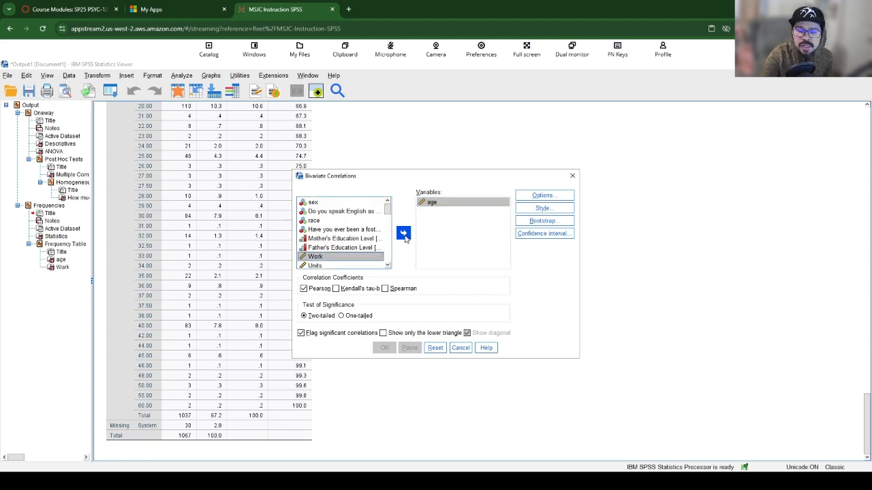
{"action": "left_click", "coordinate": [403, 233]}
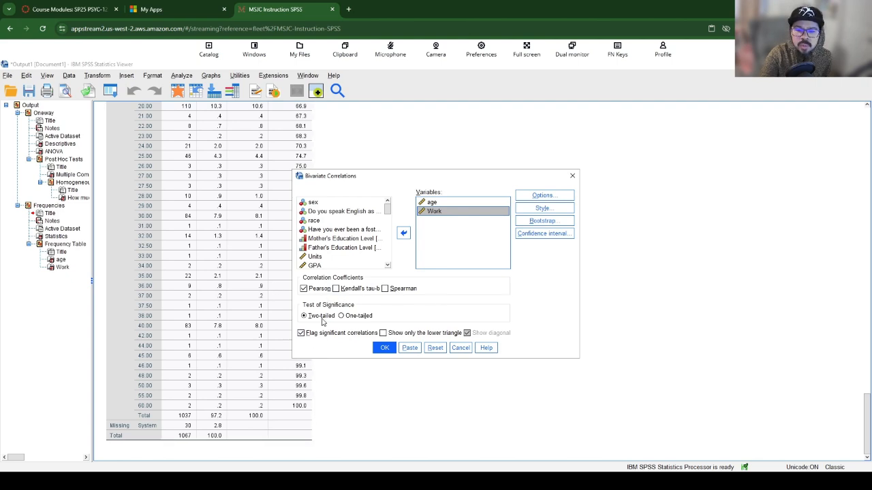
Include means and standard deviations in the bivariate correlation, run it and view the resulting Correlations table
{"action": "left_click", "coordinate": [533, 198]}
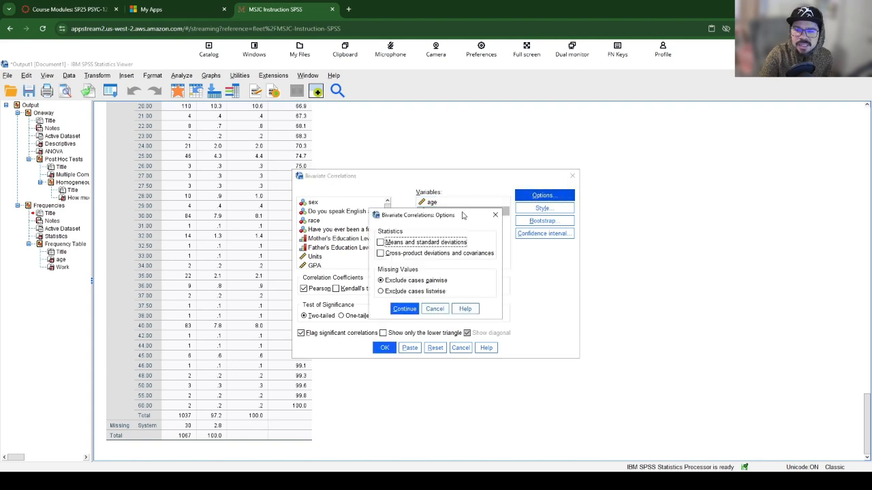
{"action": "left_click", "coordinate": [380, 243]}
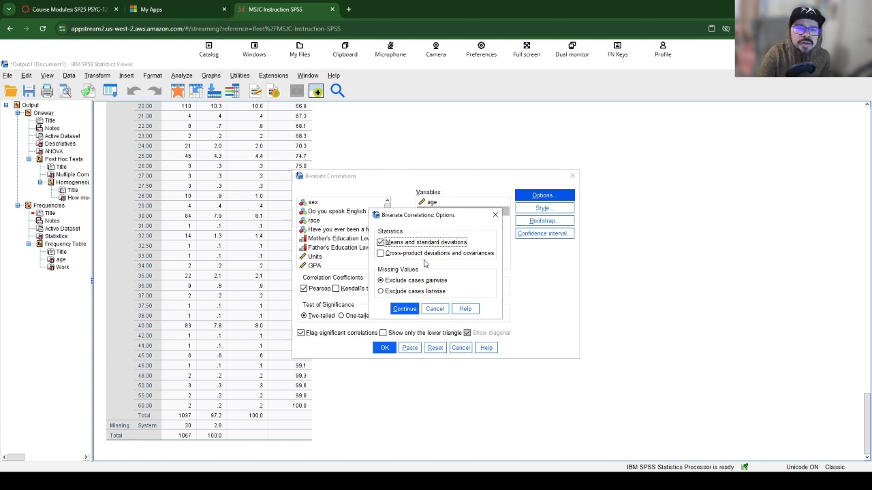
{"action": "left_click", "coordinate": [413, 310]}
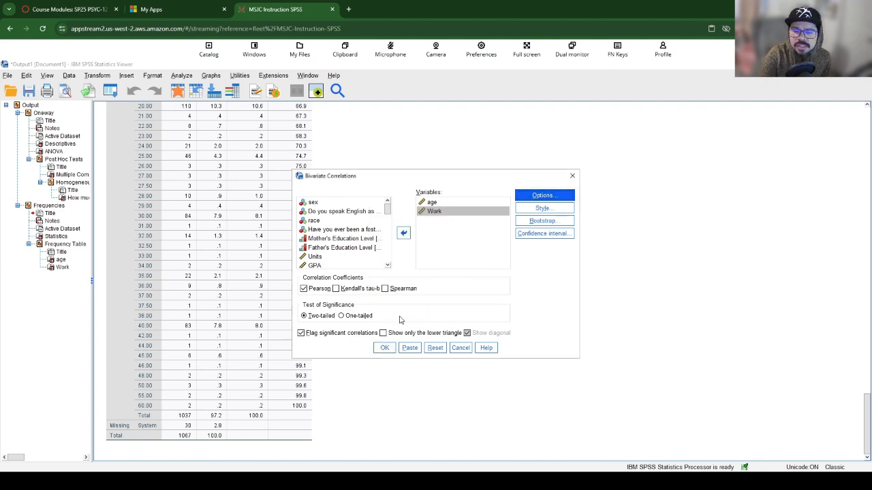
{"action": "left_click", "coordinate": [385, 348]}
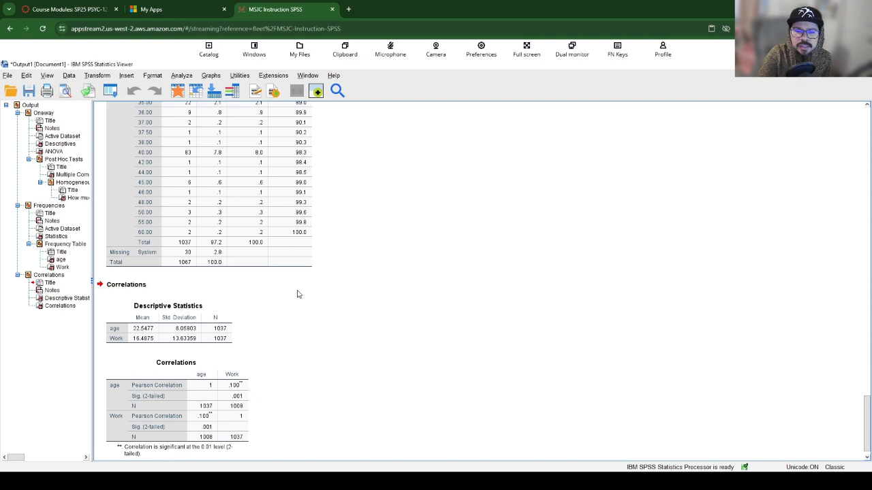
{"action": "scroll", "coordinate": [297, 294], "scroll_direction": "down", "scroll_amount": 1}
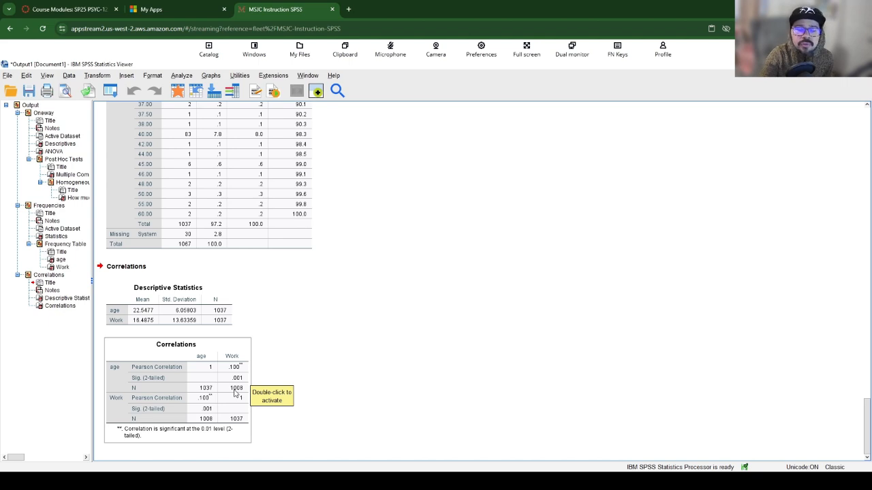
{"action": "left_click", "coordinate": [395, 322]}
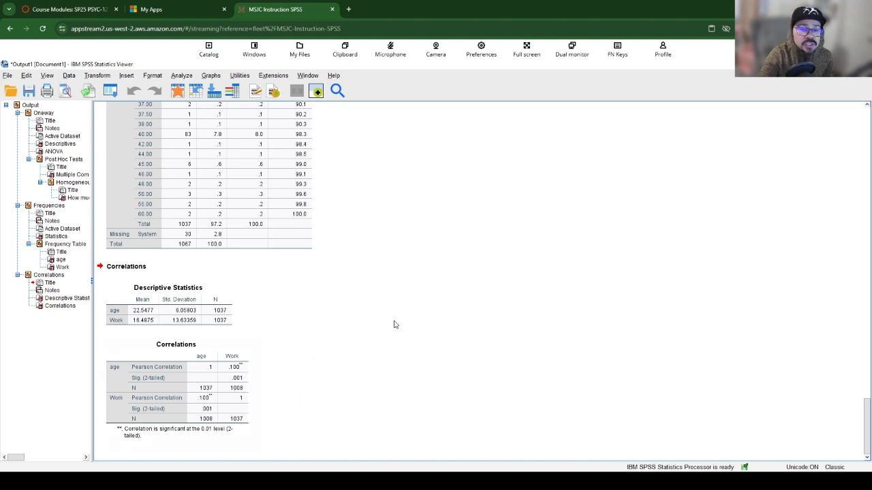